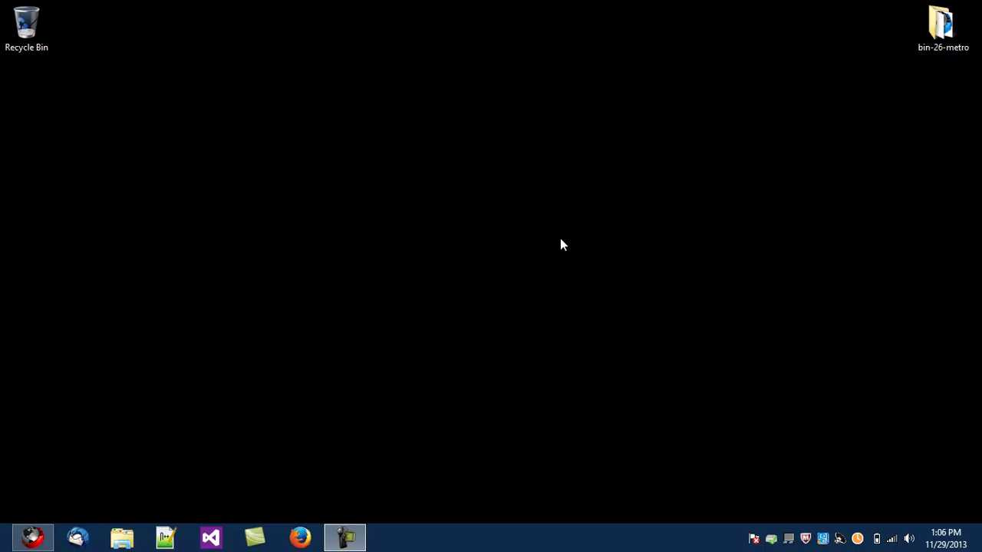
Restore the Cyberfox window showing the beta Language Manager forum thread from the taskbar
{"action": "left_click", "coordinate": [32, 537]}
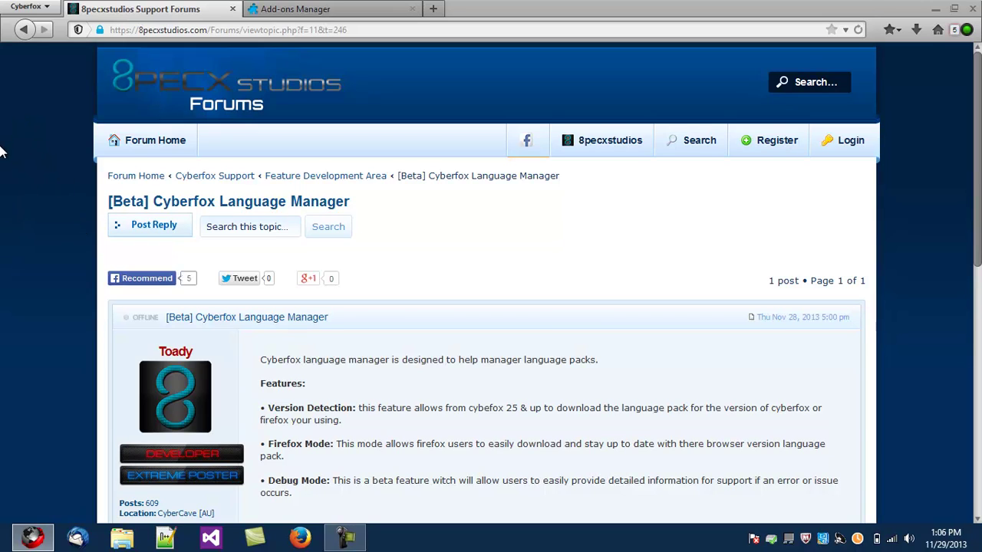
Turn on the Cyberfox menu bar from the tab-strip context menu
{"action": "left_click", "coordinate": [26, 8]}
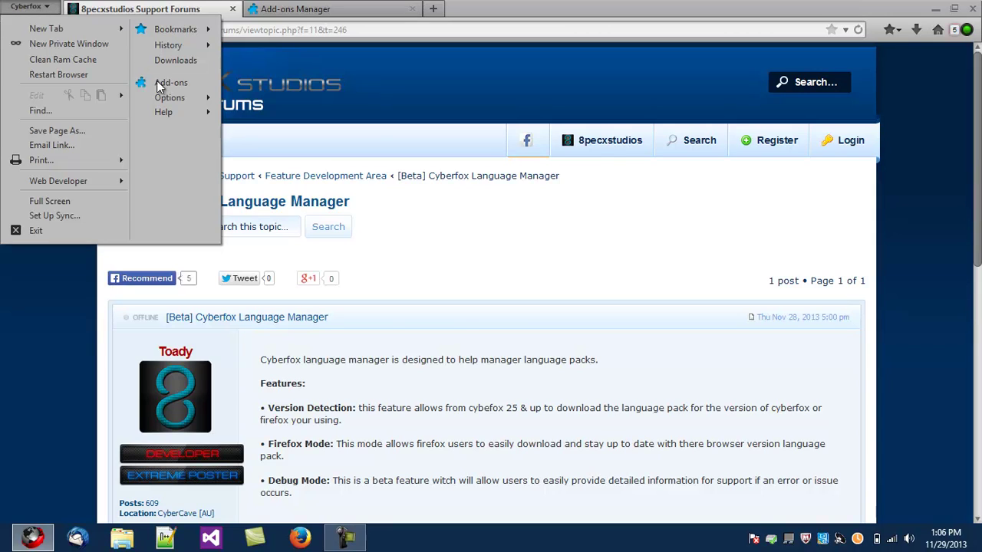
{"action": "mouse_move", "coordinate": [170, 97]}
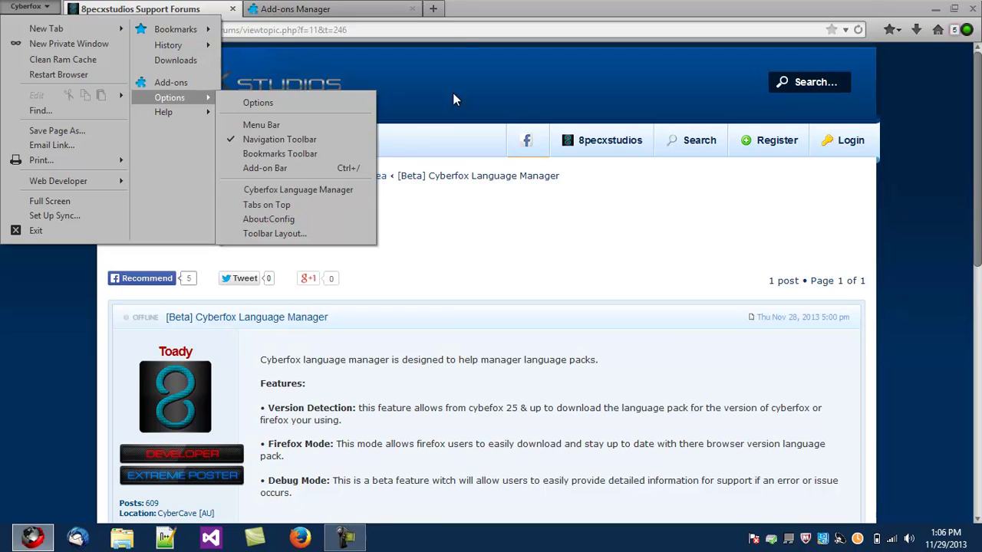
{"action": "left_click", "coordinate": [468, 12]}
{"action": "right_click", "coordinate": [468, 11]}
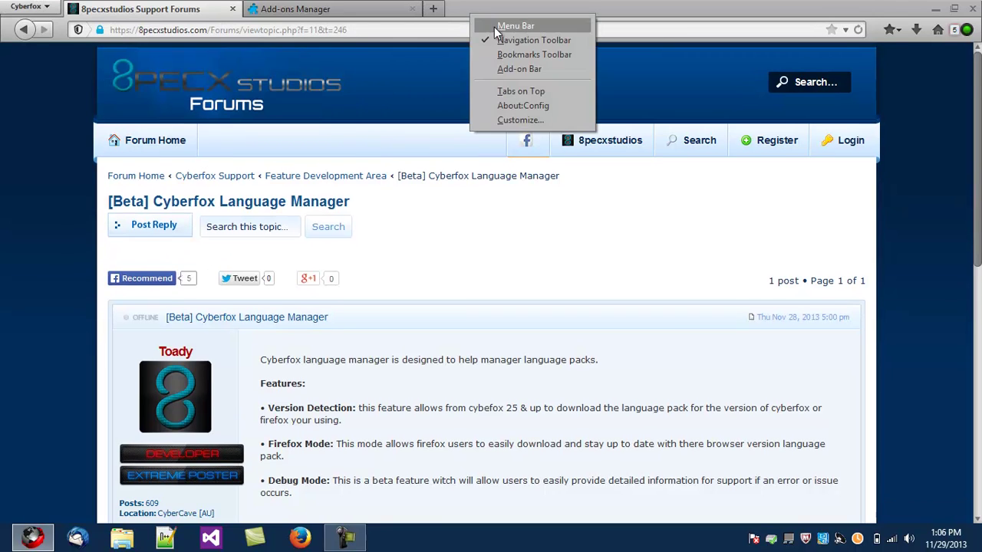
{"action": "left_click", "coordinate": [494, 27]}
Show the Add-ons Manager extensions list with Cyberfox Language Manager 1.0.0
{"action": "left_click", "coordinate": [188, 23]}
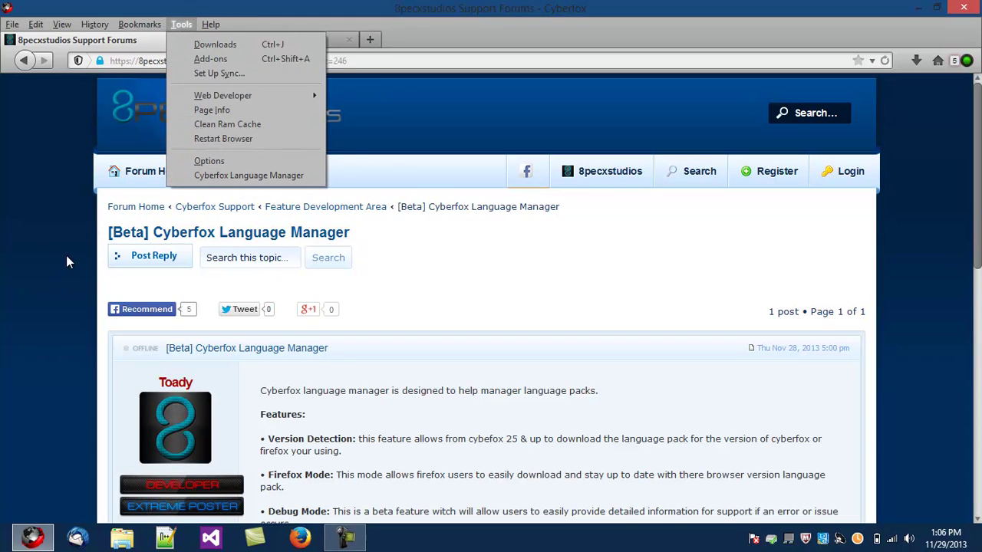
{"action": "key", "text": "ctrl+shift+a"}
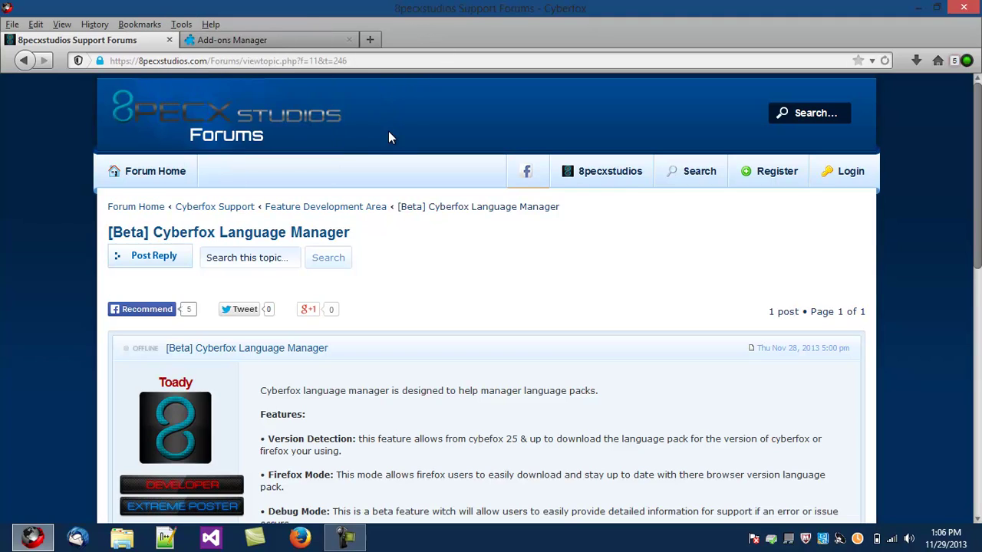
{"action": "left_click", "coordinate": [252, 40]}
Tick Enable Browser Version Detection in Cyberfox Language Manager's options and save with OK
{"action": "left_click", "coordinate": [648, 106]}
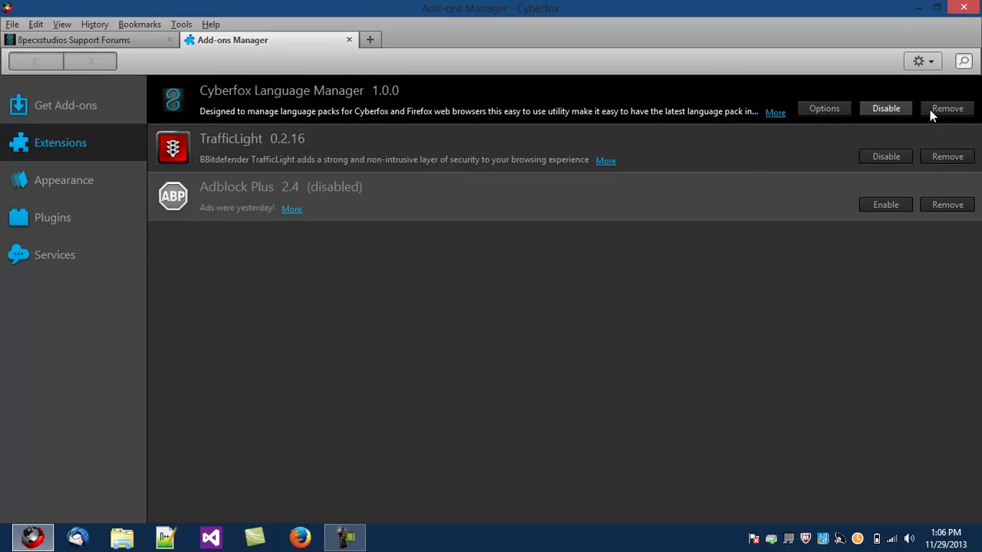
{"action": "left_click", "coordinate": [813, 108]}
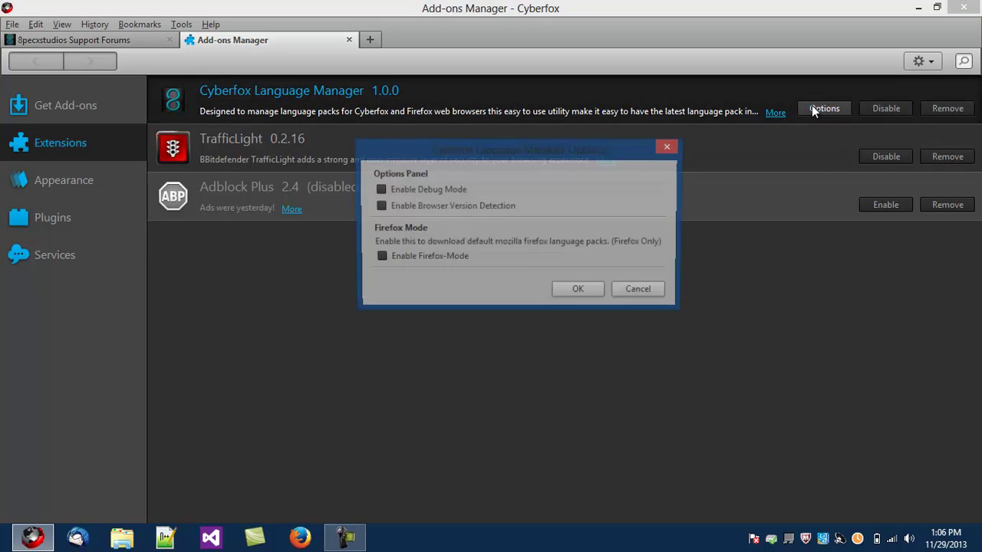
{"action": "left_click_drag", "start_coordinate": [569, 151], "coordinate": [541, 219]}
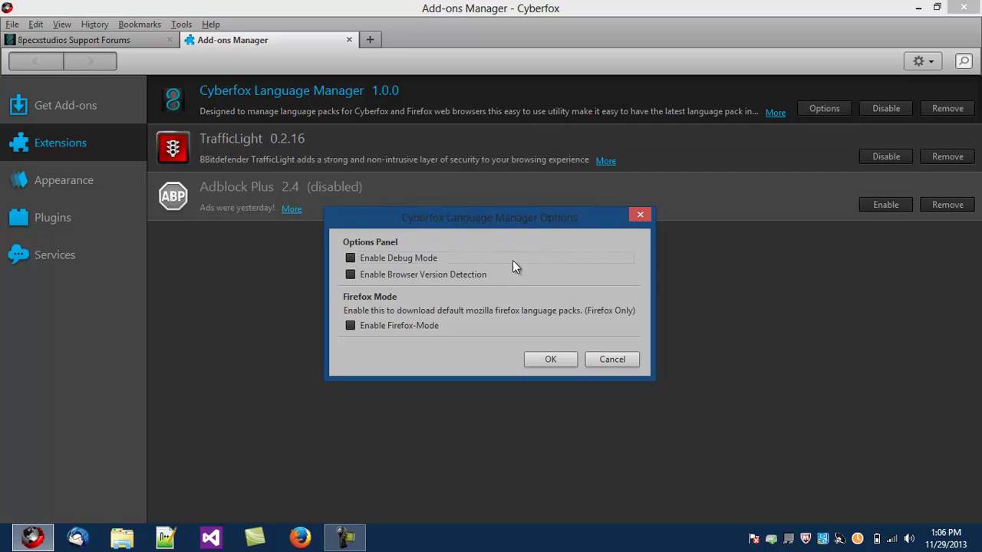
{"action": "left_click_drag", "start_coordinate": [524, 220], "coordinate": [514, 242]}
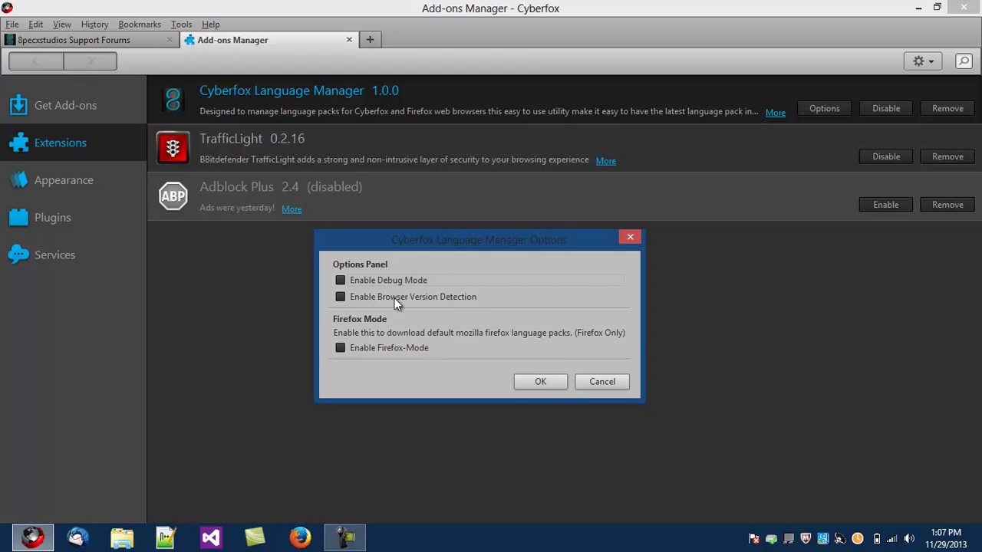
{"action": "left_click", "coordinate": [493, 298]}
{"action": "left_click", "coordinate": [414, 296]}
{"action": "left_click", "coordinate": [340, 297]}
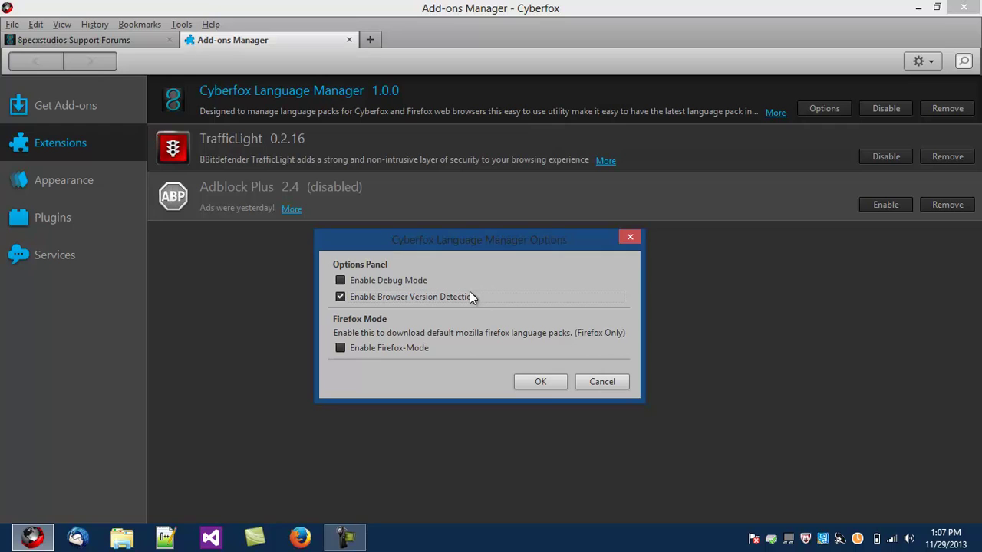
{"action": "left_click", "coordinate": [542, 382]}
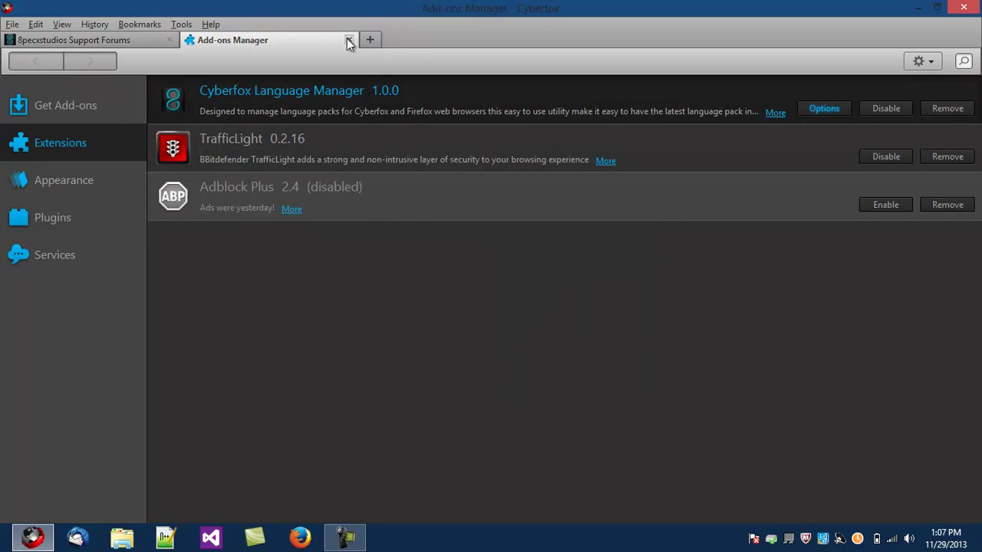
Read the forum post's notes that Version Detection and Firefox-Mode can't both be enabled
{"action": "left_click", "coordinate": [143, 40]}
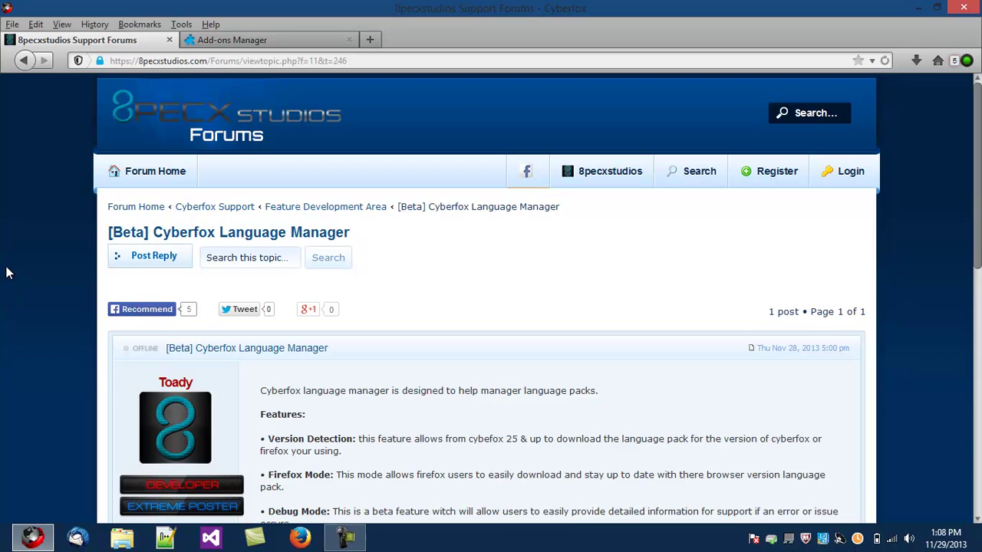
{"action": "scroll", "coordinate": [44, 226], "scroll_direction": "down", "scroll_amount": 2}
{"action": "scroll", "coordinate": [23, 229], "scroll_direction": "up", "scroll_amount": 2}
{"action": "scroll", "coordinate": [38, 217], "scroll_direction": "down", "scroll_amount": 3}
{"action": "scroll", "coordinate": [53, 117], "scroll_direction": "up", "scroll_amount": 3}
{"action": "scroll", "coordinate": [54, 298], "scroll_direction": "down", "scroll_amount": 3}
{"action": "scroll", "coordinate": [77, 296], "scroll_direction": "down", "scroll_amount": 3}
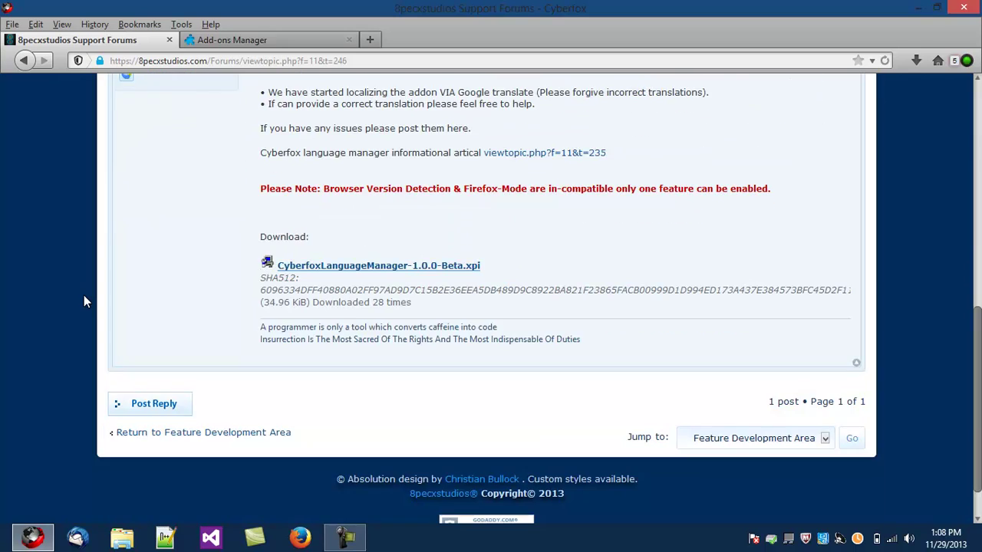
{"action": "scroll", "coordinate": [77, 292], "scroll_direction": "up", "scroll_amount": 2}
{"action": "scroll", "coordinate": [76, 291], "scroll_direction": "up", "scroll_amount": 2}
{"action": "scroll", "coordinate": [77, 295], "scroll_direction": "up", "scroll_amount": 2}
{"action": "scroll", "coordinate": [72, 295], "scroll_direction": "up", "scroll_amount": 2}
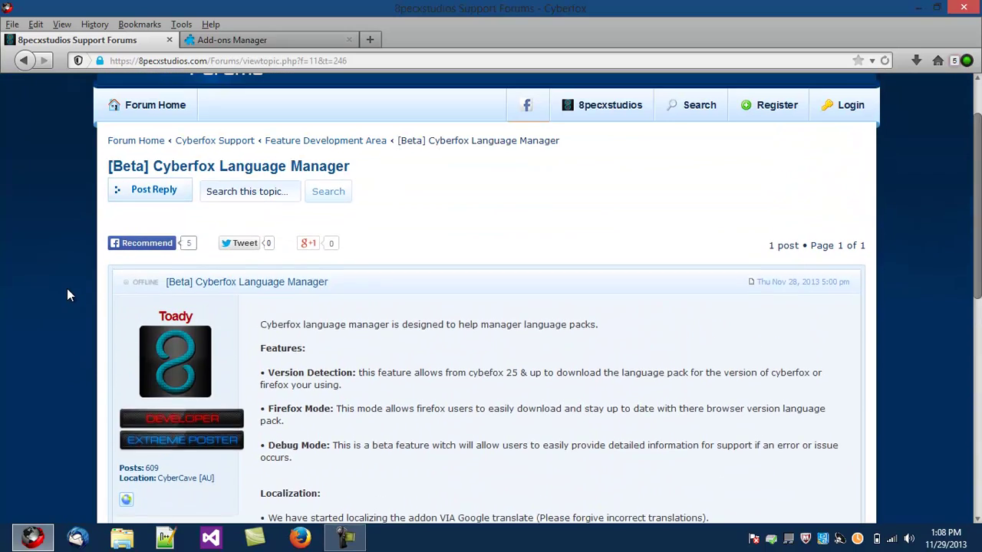
{"action": "scroll", "coordinate": [69, 291], "scroll_direction": "down", "scroll_amount": 3}
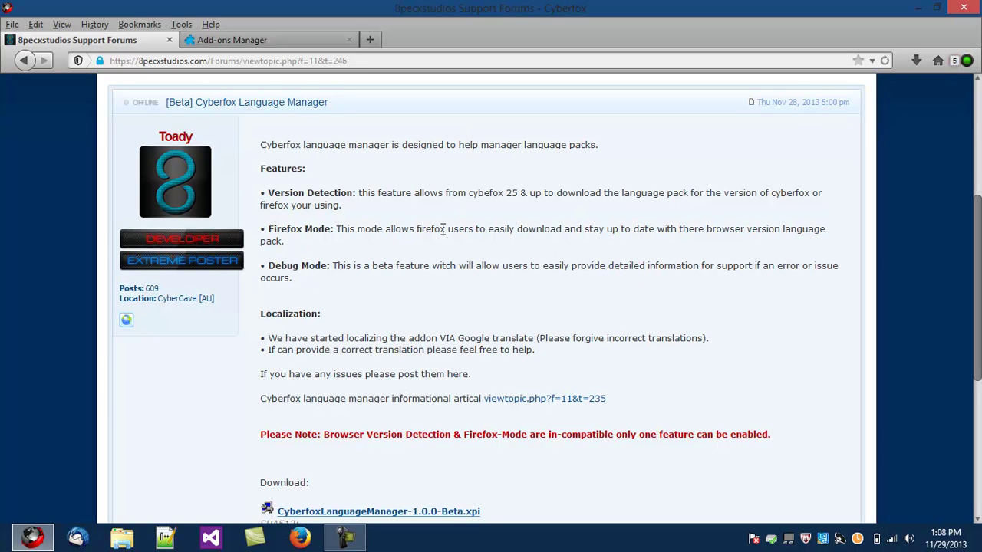
{"action": "scroll", "coordinate": [284, 92], "scroll_direction": "up", "scroll_amount": 1}
{"action": "left_click", "coordinate": [261, 39]}
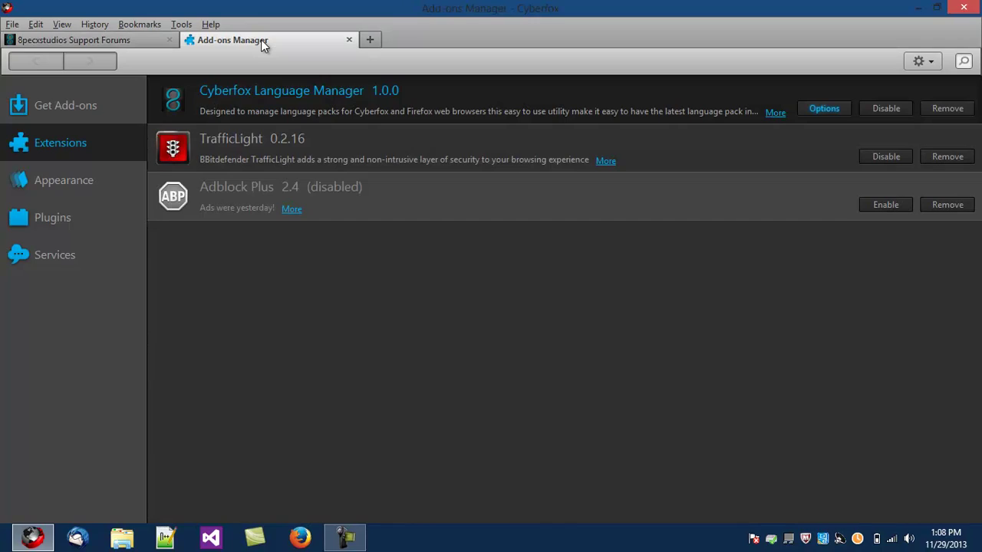
{"action": "left_click", "coordinate": [110, 40]}
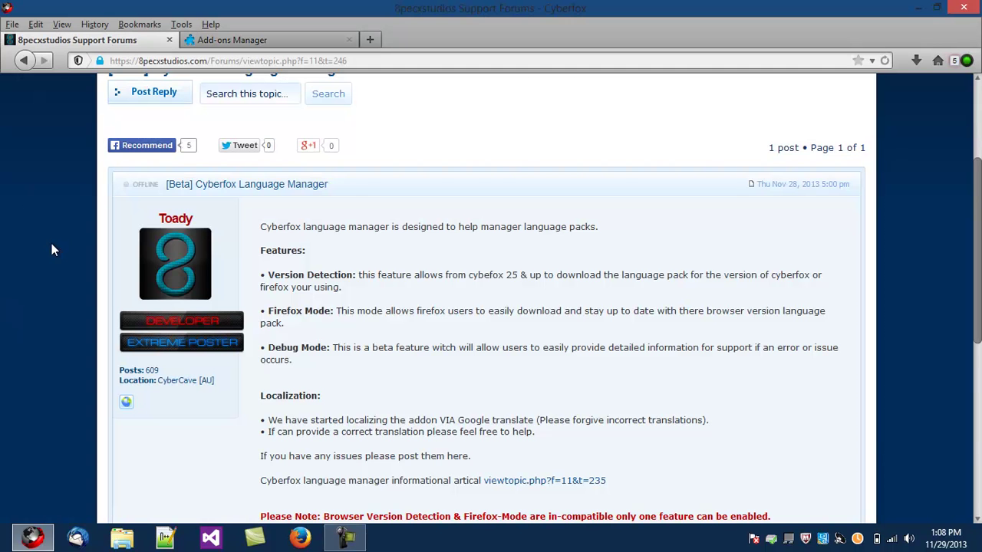
{"action": "scroll", "coordinate": [77, 256], "scroll_direction": "up", "scroll_amount": 1}
{"action": "scroll", "coordinate": [100, 307], "scroll_direction": "up", "scroll_amount": 1}
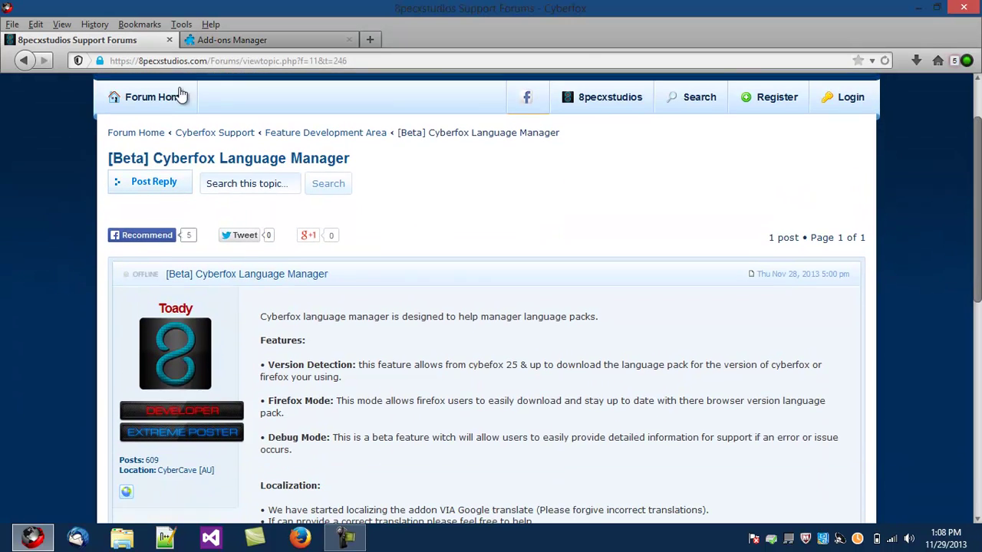
Pick de (German) in the Cyberfox Language Manager and approve installing the Deutsch (DE) pack
{"action": "left_click", "coordinate": [184, 25]}
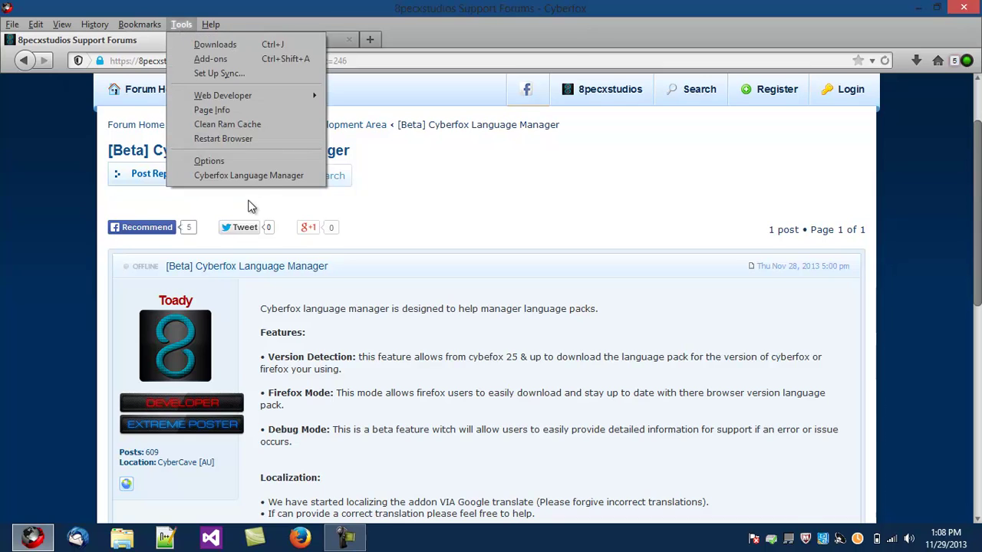
{"action": "left_click", "coordinate": [262, 177]}
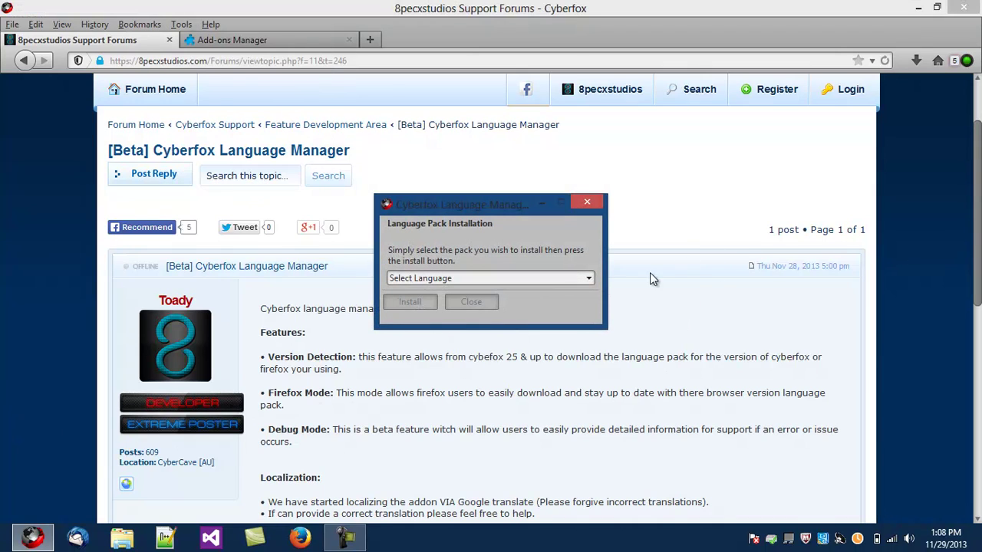
{"action": "left_click", "coordinate": [589, 278]}
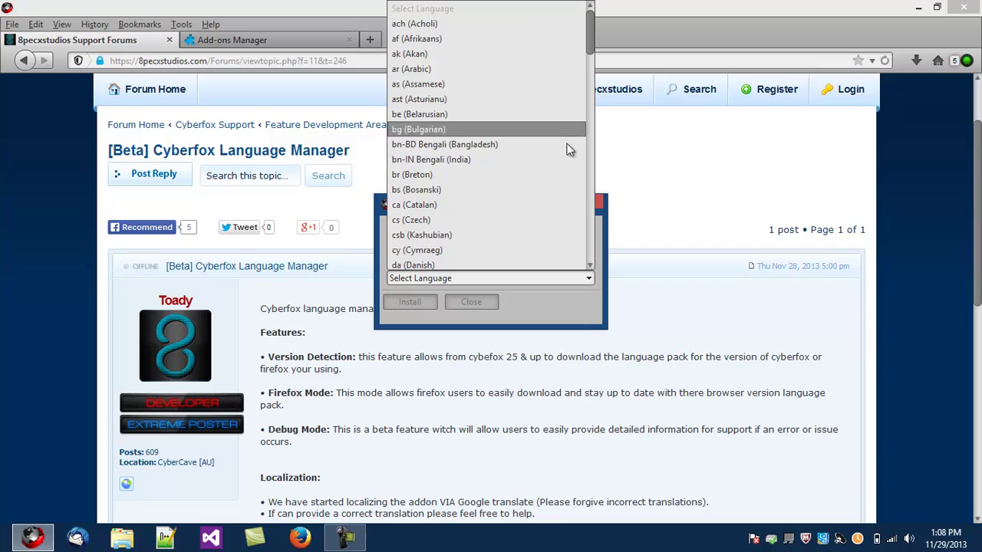
{"action": "scroll", "coordinate": [522, 127], "scroll_direction": "down", "scroll_amount": 1}
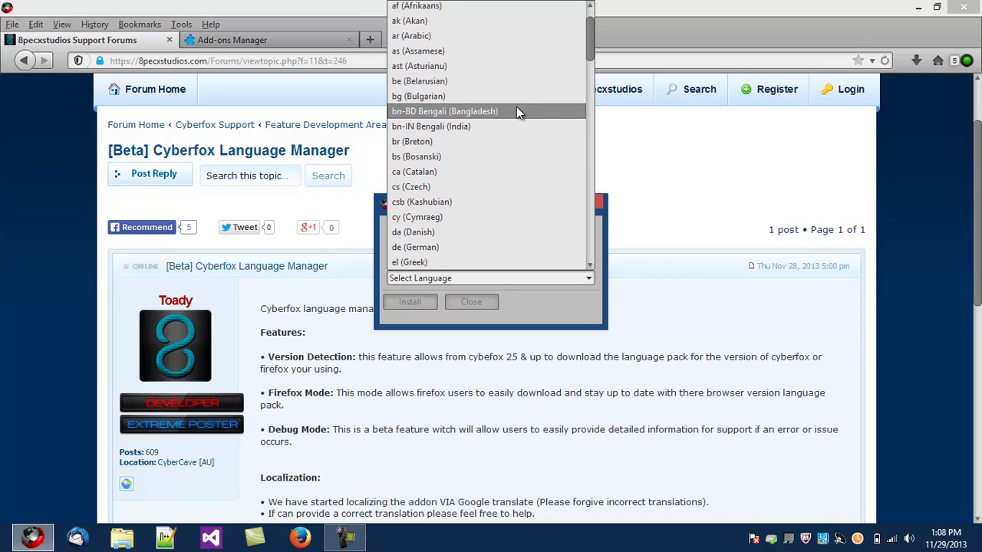
{"action": "scroll", "coordinate": [491, 107], "scroll_direction": "down", "scroll_amount": 2}
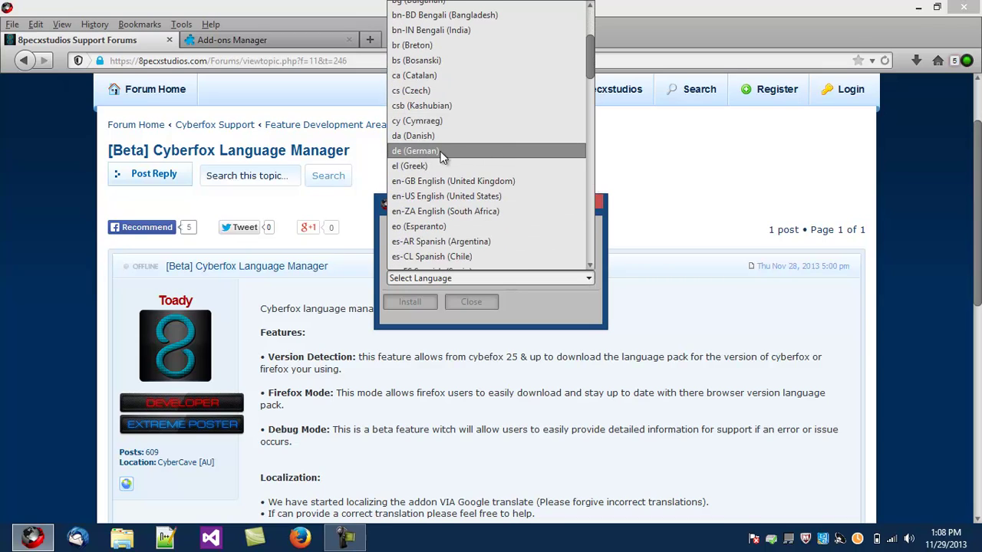
{"action": "left_click", "coordinate": [417, 152]}
{"action": "left_click", "coordinate": [404, 302]}
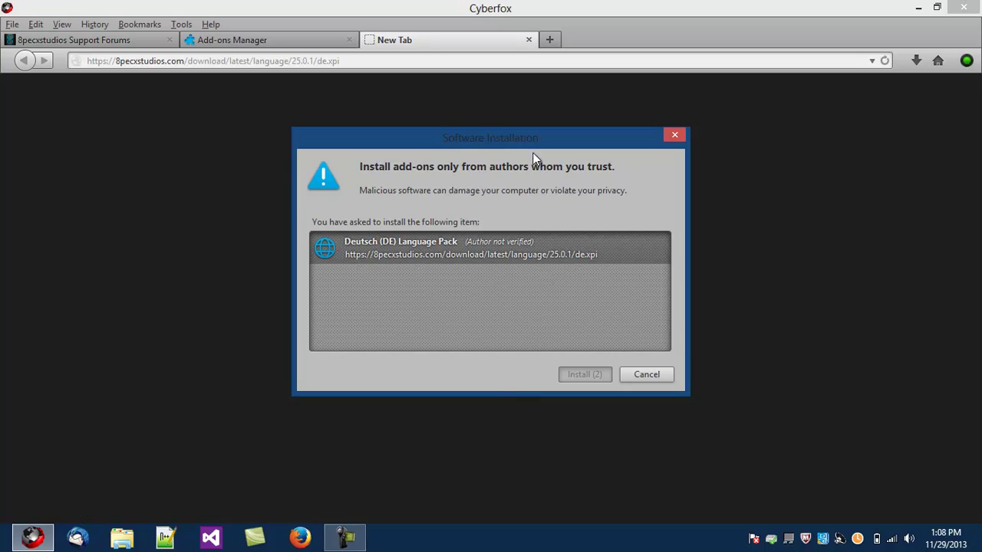
{"action": "left_click", "coordinate": [588, 375]}
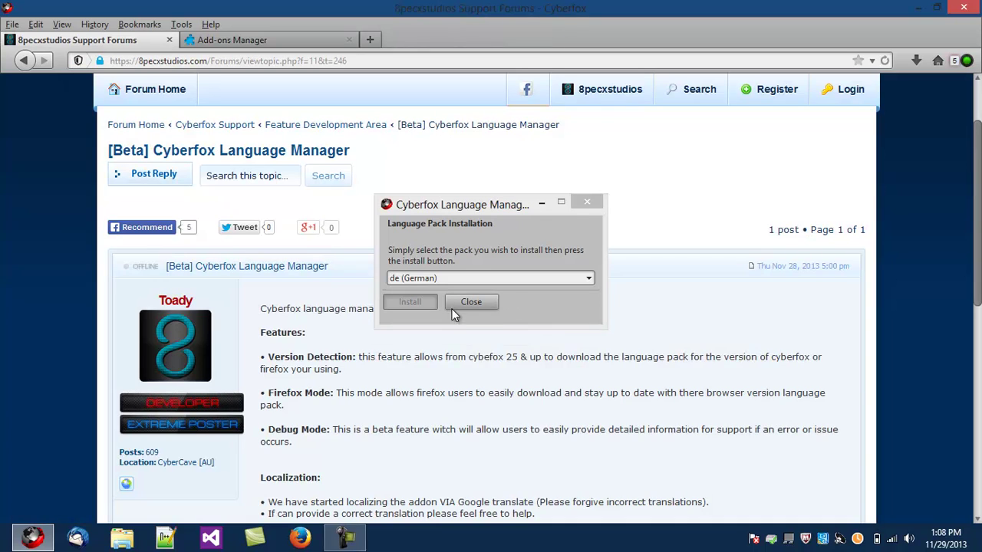
Close the Language Manager, accept the restart, and reopen the Extras menu in German
{"action": "left_click", "coordinate": [472, 303]}
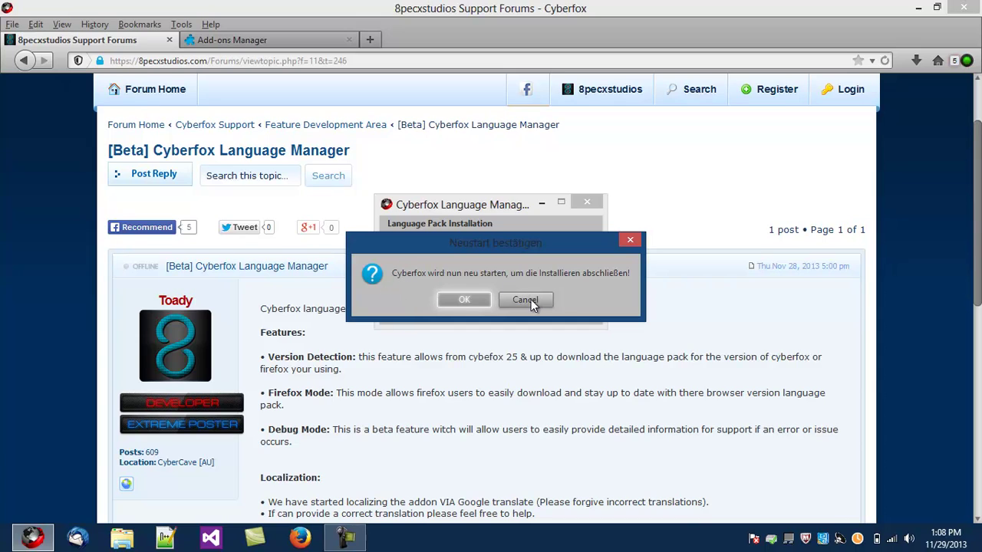
{"action": "left_click", "coordinate": [465, 300]}
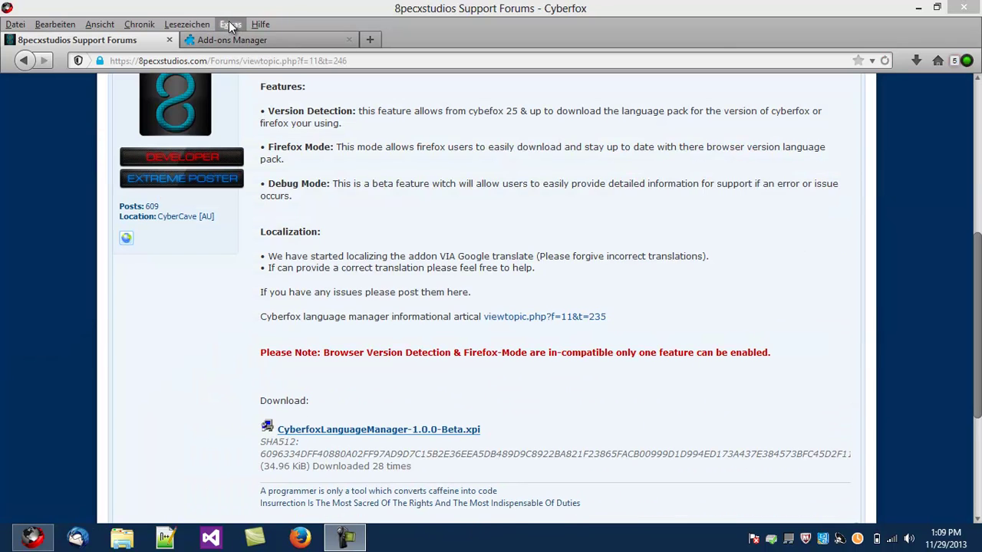
{"action": "left_click", "coordinate": [232, 24]}
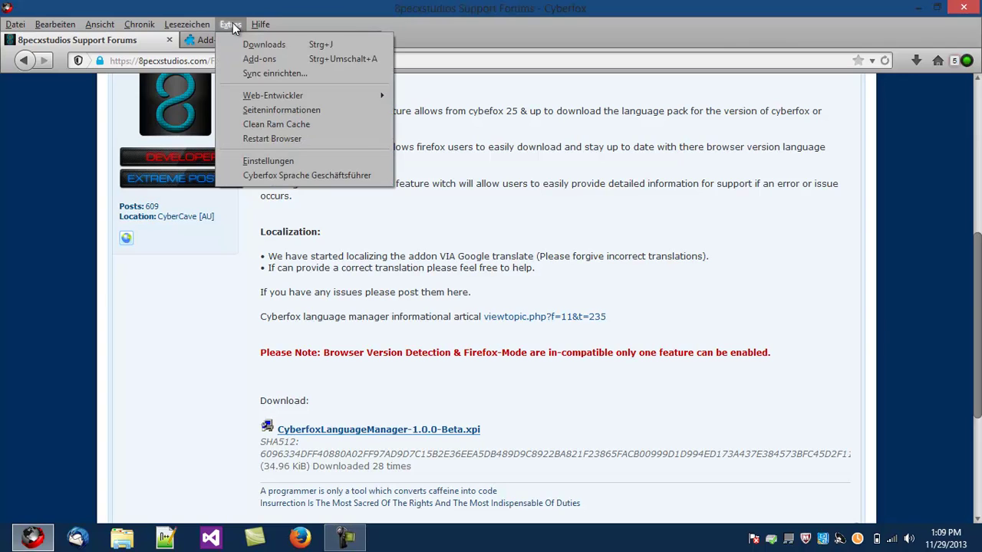
{"action": "left_click", "coordinate": [268, 174]}
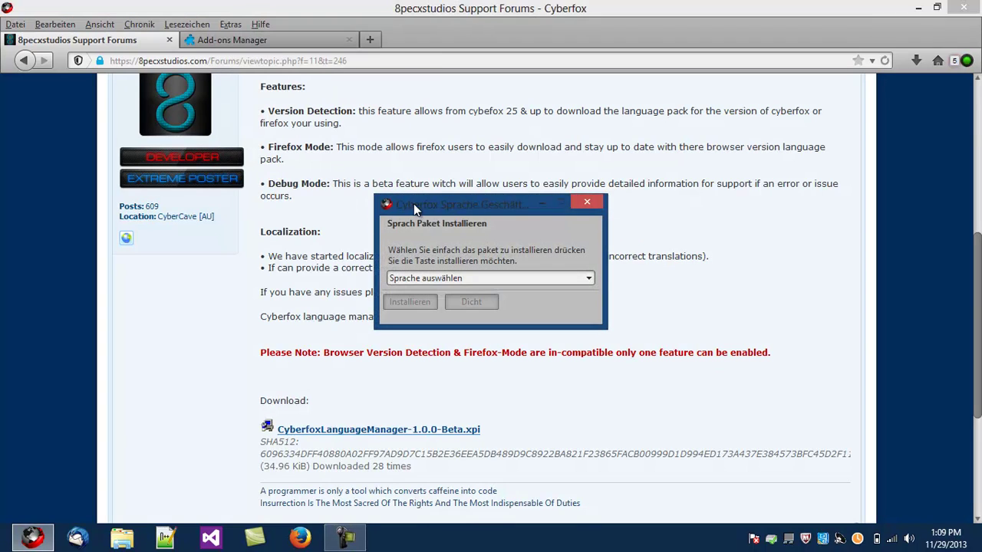
{"action": "left_click_drag", "start_coordinate": [414, 203], "coordinate": [350, 210]}
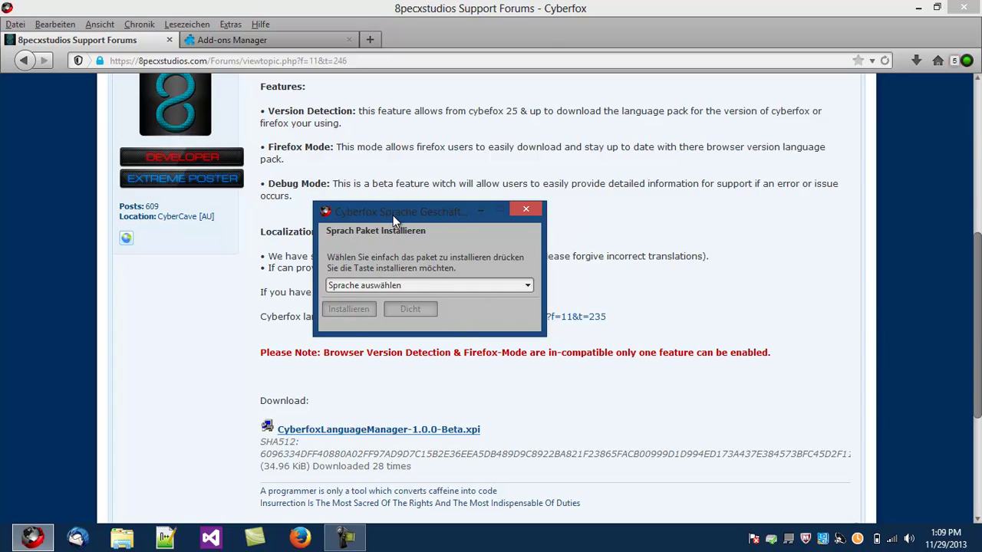
{"action": "left_click_drag", "start_coordinate": [393, 219], "coordinate": [404, 219]}
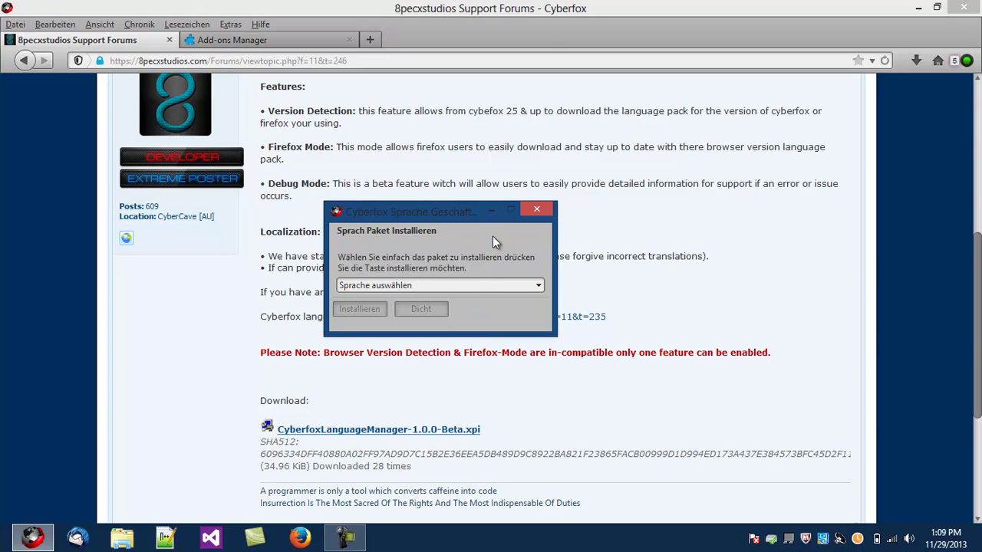
{"action": "left_click_drag", "start_coordinate": [432, 214], "coordinate": [411, 194]}
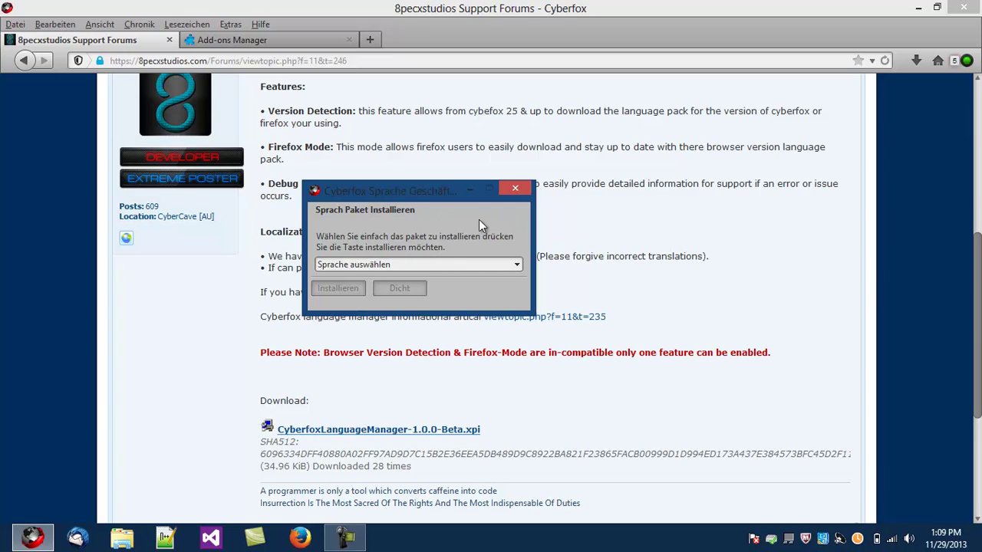
{"action": "left_click", "coordinate": [515, 189]}
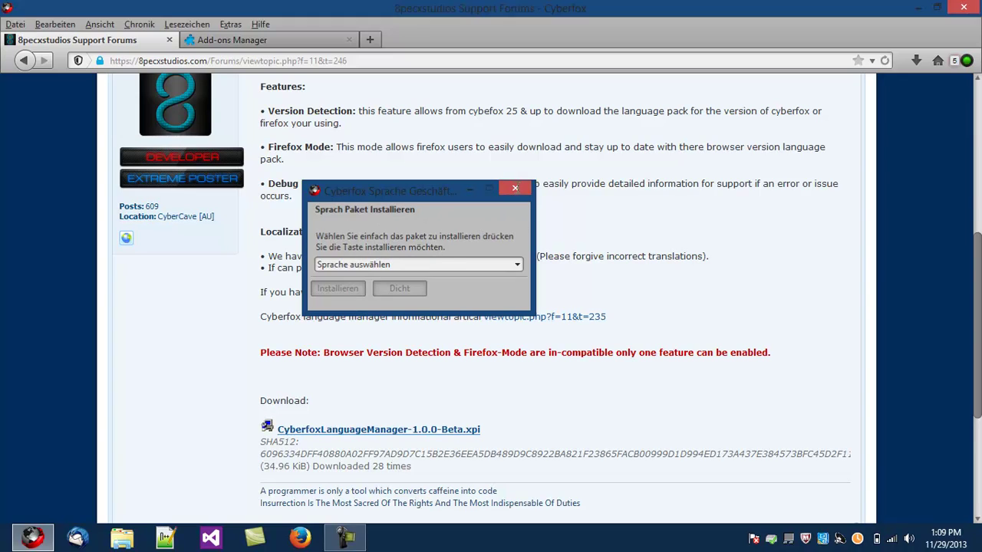
Close Cyberfox and open the Language Manager options from Firefox's Add-ons Manager
{"action": "left_click", "coordinate": [171, 40]}
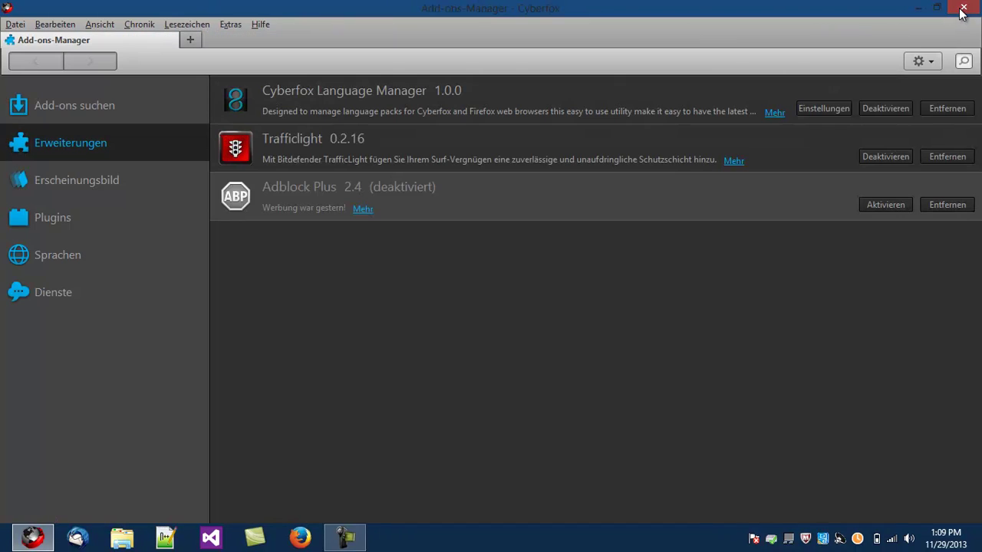
{"action": "left_click", "coordinate": [963, 7]}
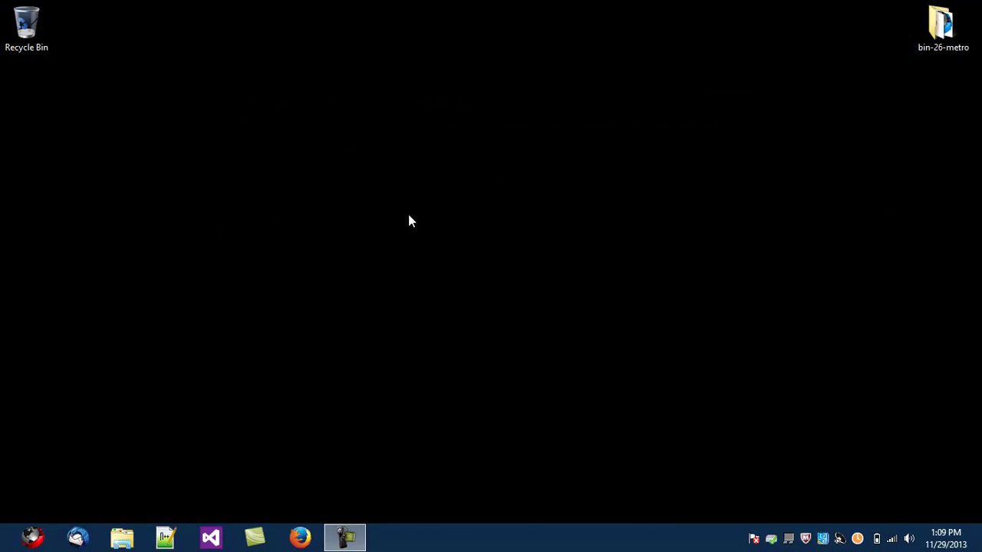
{"action": "left_click", "coordinate": [300, 537]}
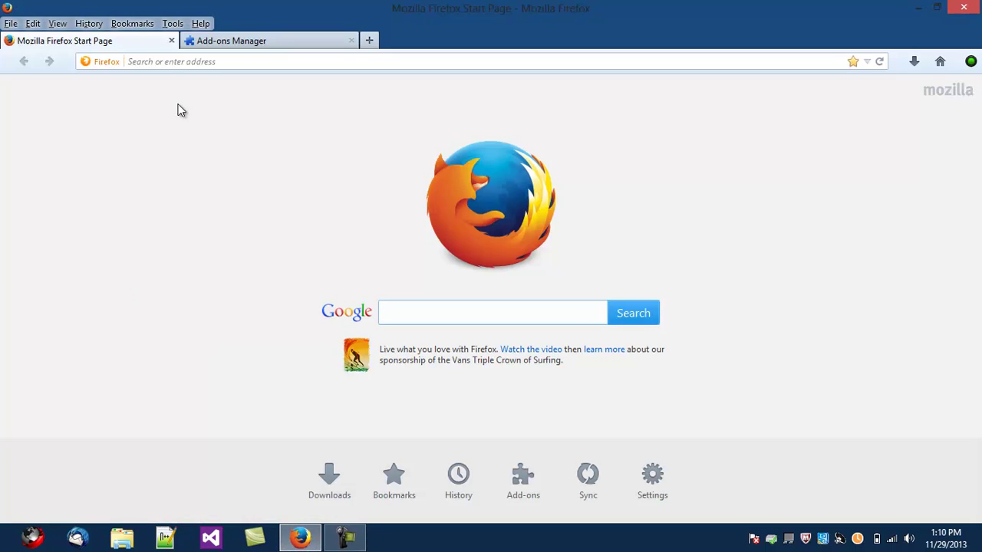
{"action": "left_click", "coordinate": [220, 42]}
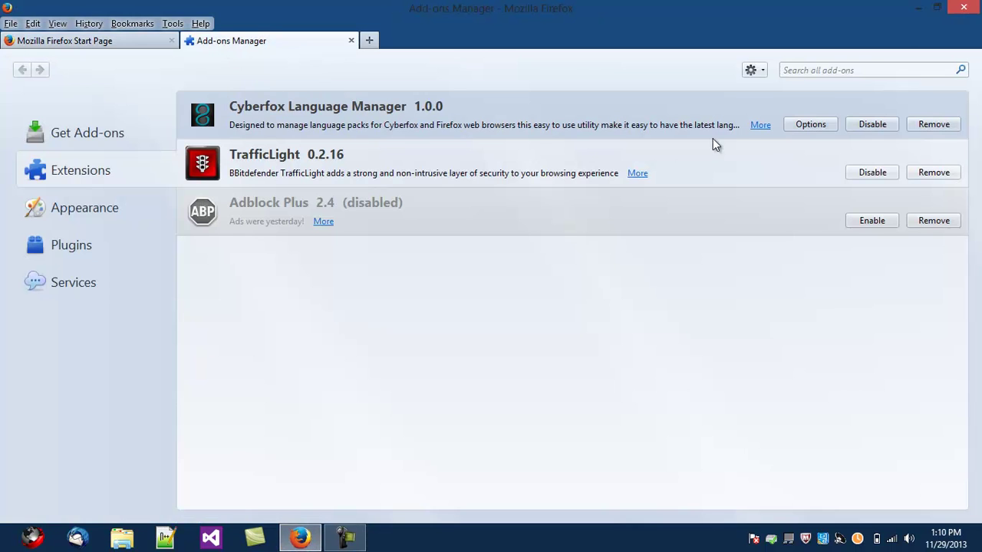
{"action": "left_click", "coordinate": [797, 126]}
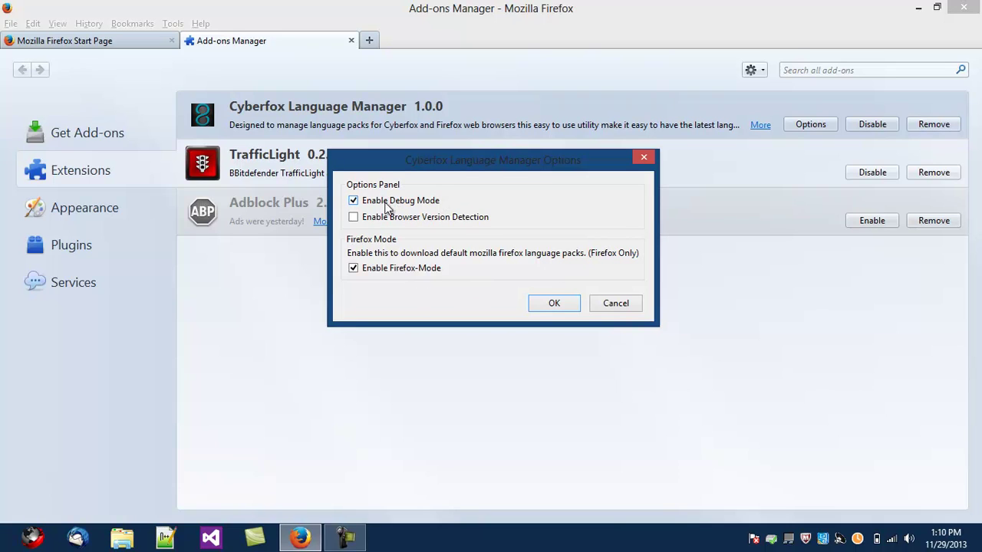
Save the Language Manager options and open a cleared Browser Console with CSS messages hidden
{"action": "left_click", "coordinate": [552, 305]}
{"action": "left_click", "coordinate": [172, 24]}
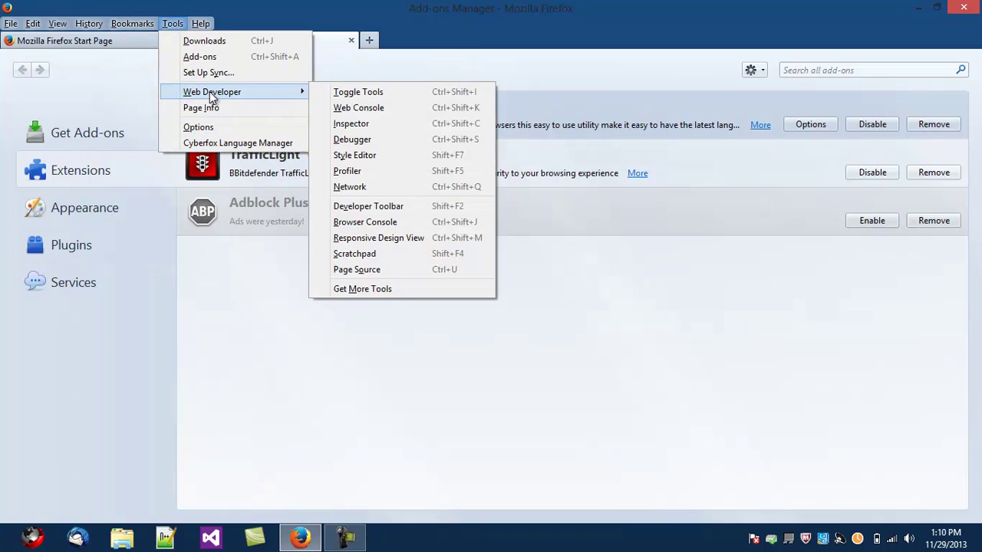
{"action": "mouse_move", "coordinate": [212, 92]}
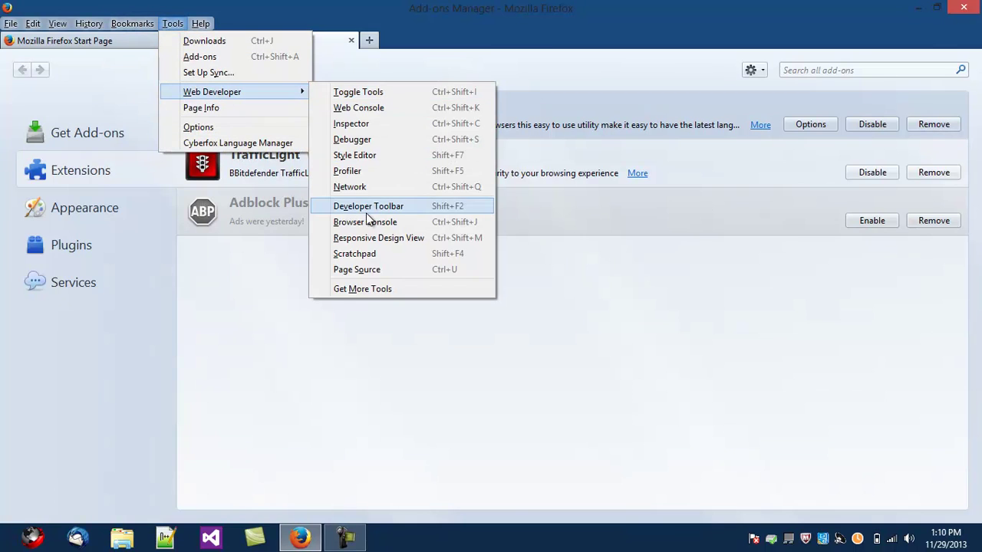
{"action": "left_click", "coordinate": [368, 222]}
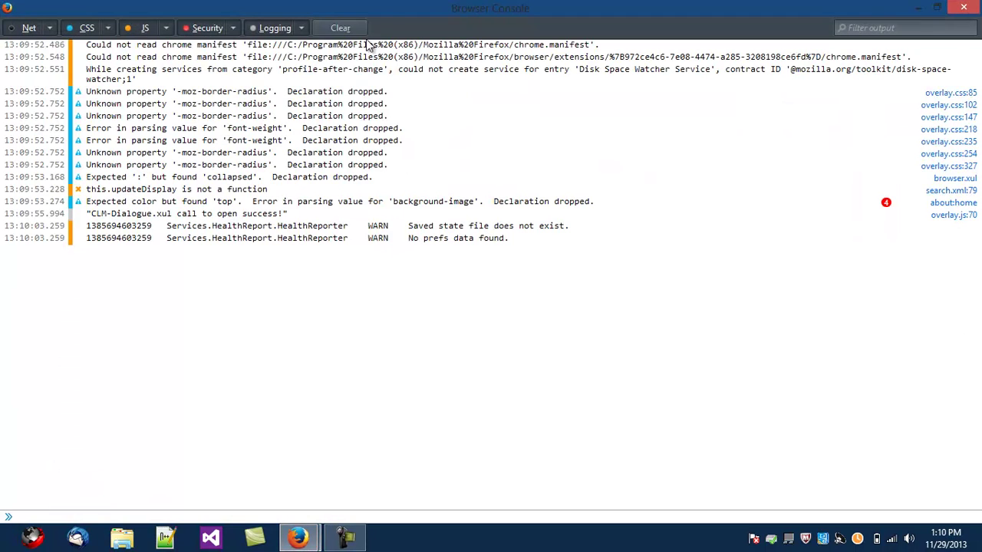
{"action": "double_click", "coordinate": [386, 13]}
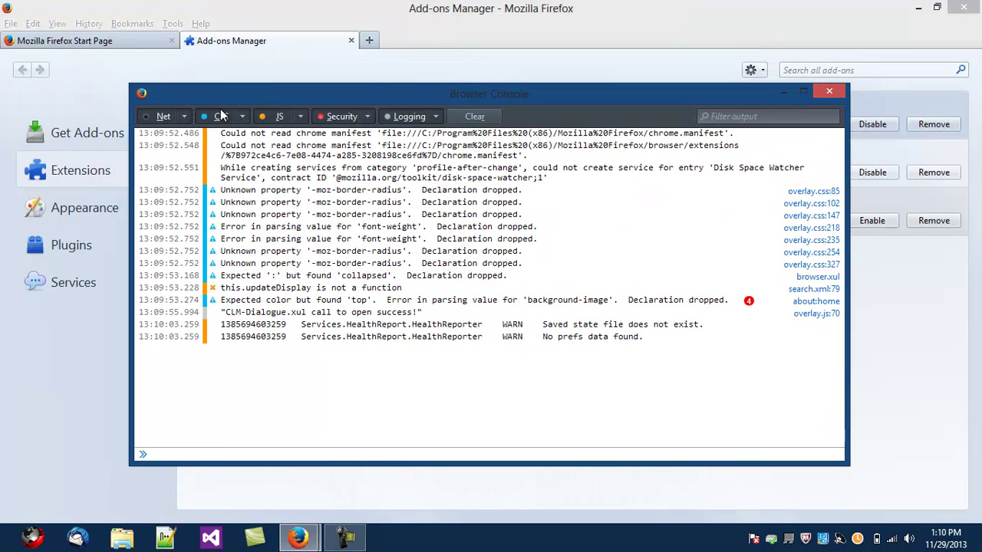
{"action": "left_click", "coordinate": [221, 115]}
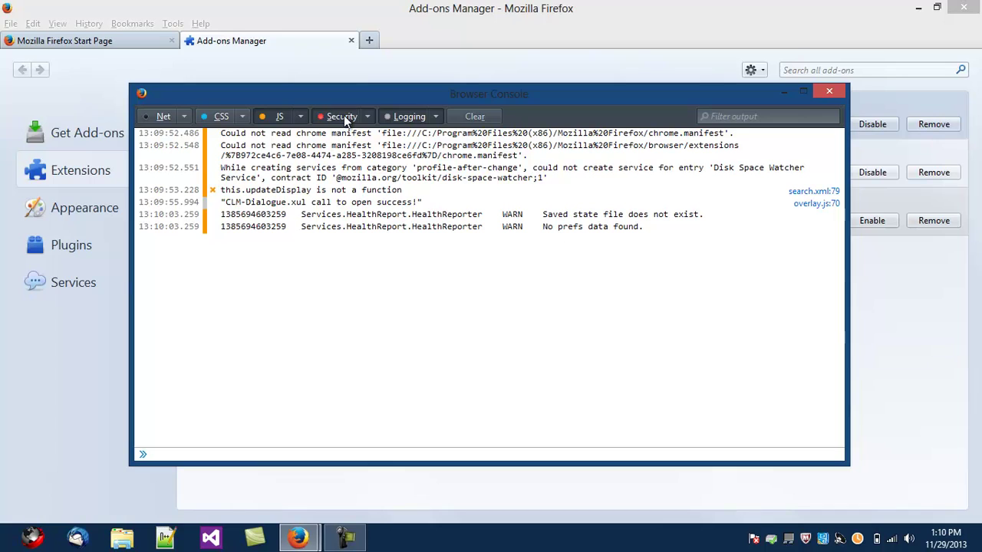
{"action": "left_click", "coordinate": [474, 116]}
Snap Firefox to the left half and the console to the right, closing the Add-ons tab
{"action": "left_click_drag", "start_coordinate": [383, 98], "coordinate": [475, 105]}
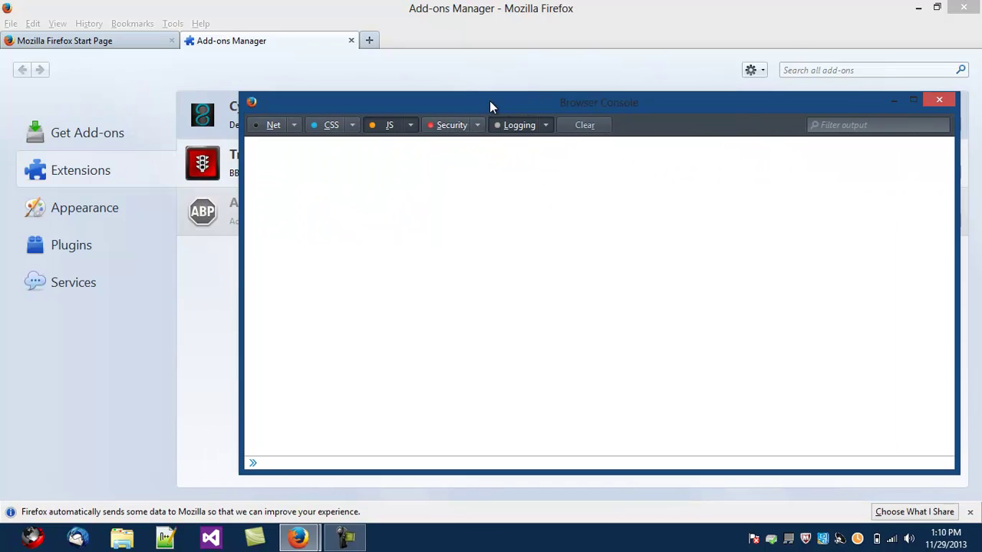
{"action": "left_click_drag", "start_coordinate": [675, 20], "coordinate": [0, 28]}
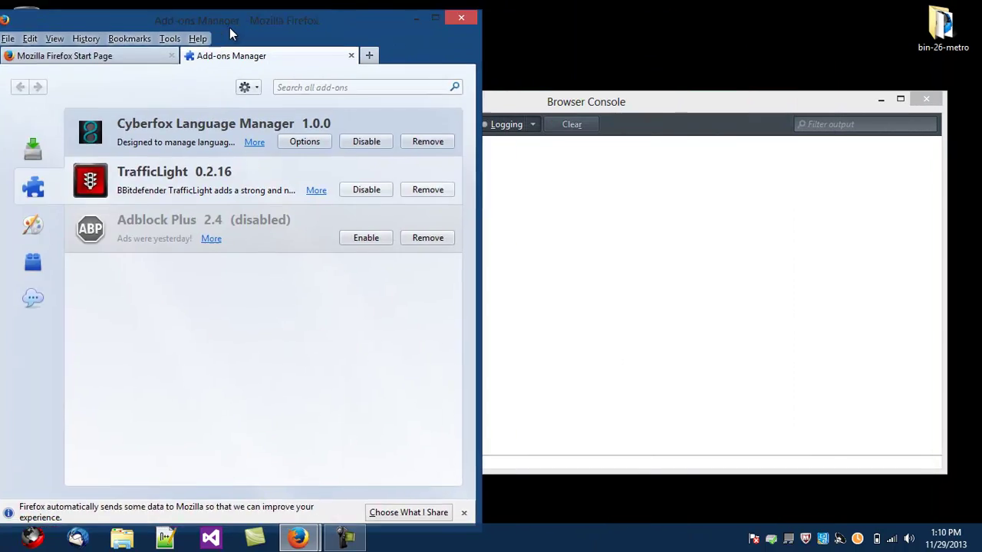
{"action": "left_click_drag", "start_coordinate": [646, 111], "coordinate": [980, 123]}
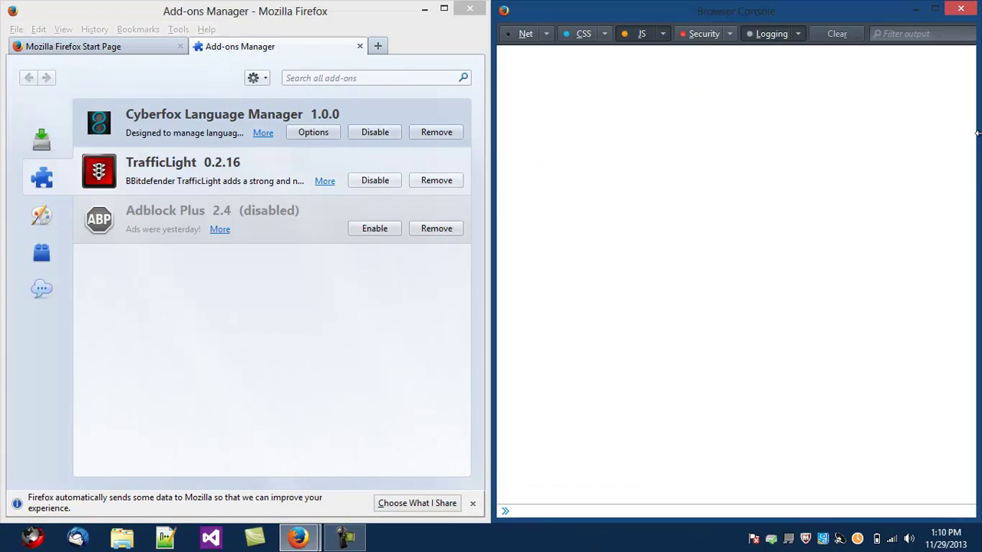
{"action": "left_click", "coordinate": [360, 46]}
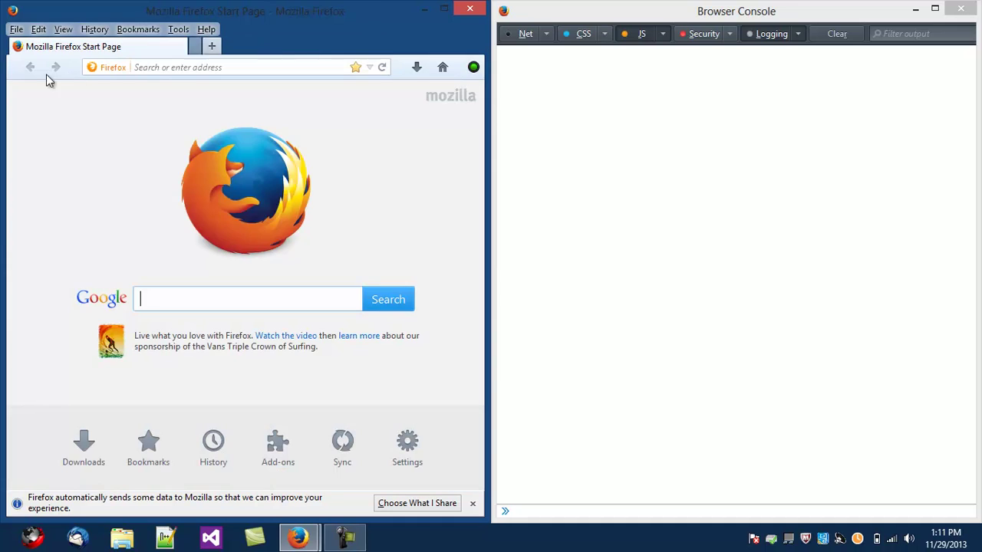
Install the de (German) pack through the Language Manager in Firefox and accept the restart
{"action": "left_click", "coordinate": [173, 30]}
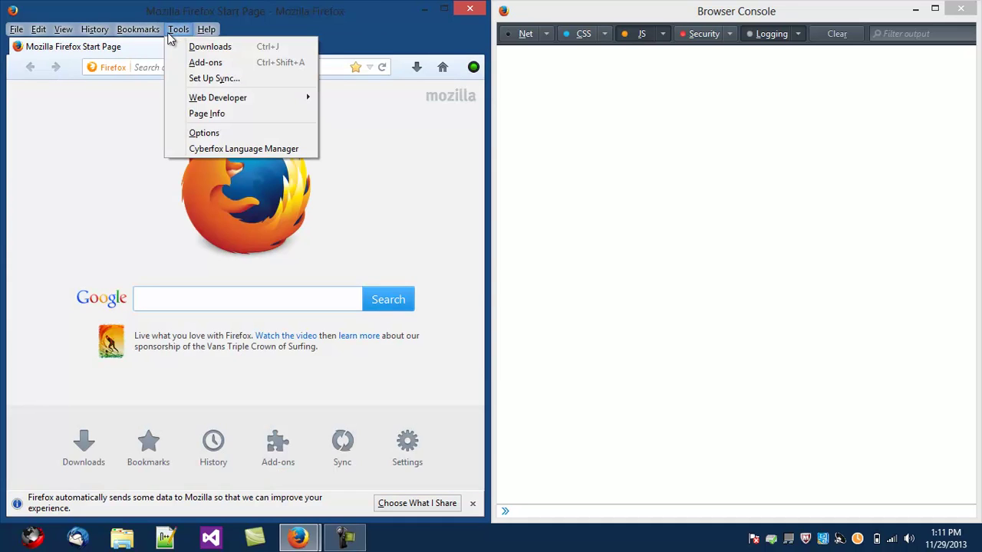
{"action": "left_click", "coordinate": [201, 151]}
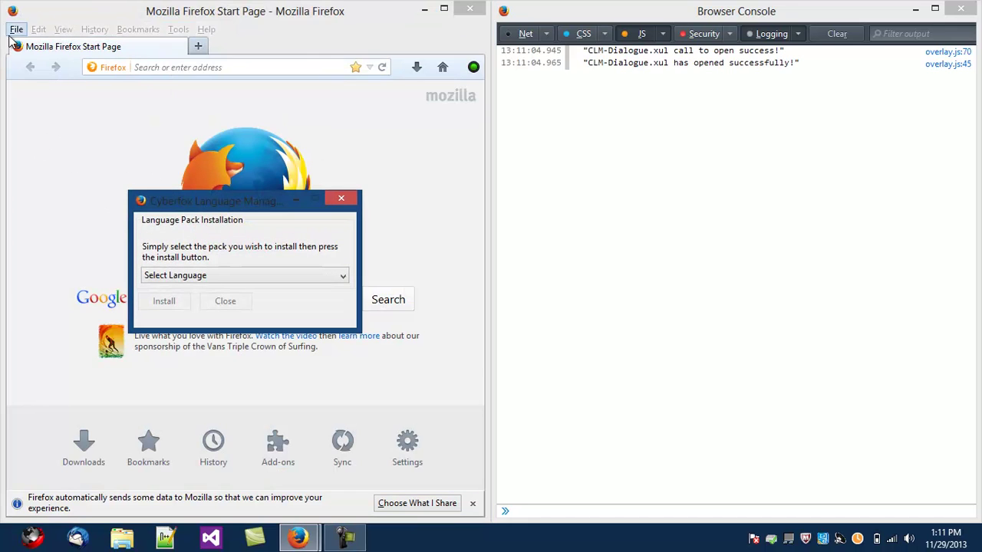
{"action": "left_click", "coordinate": [320, 217]}
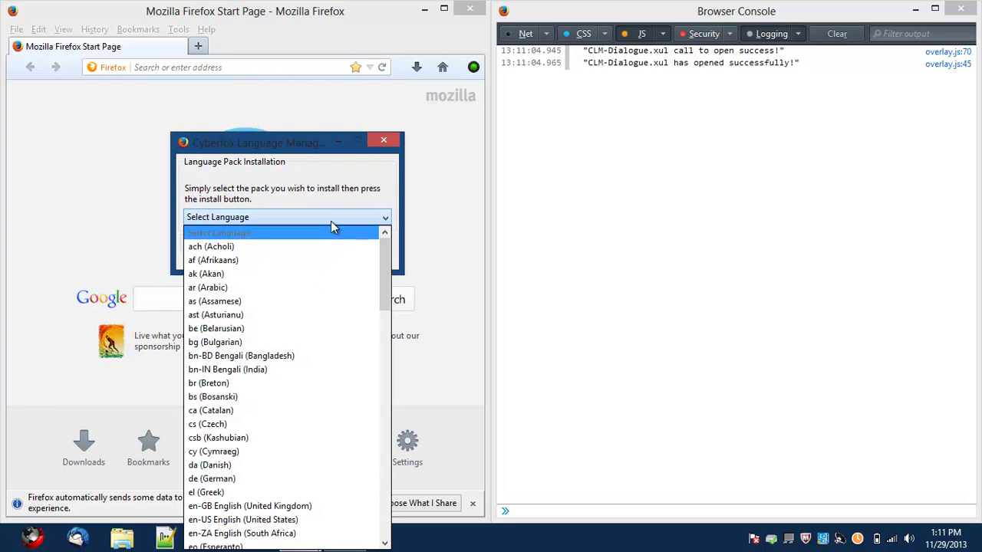
{"action": "left_click", "coordinate": [203, 480]}
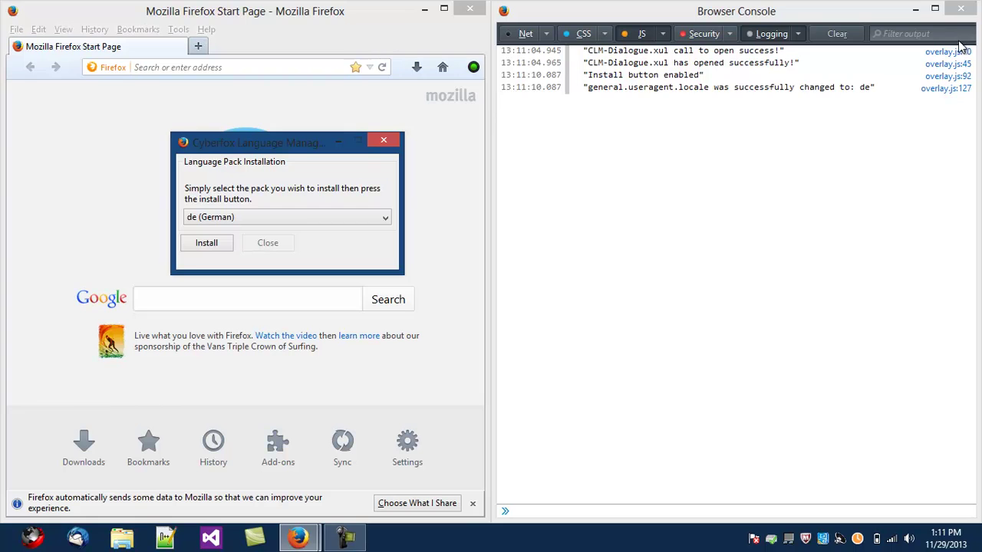
{"action": "left_click", "coordinate": [207, 244]}
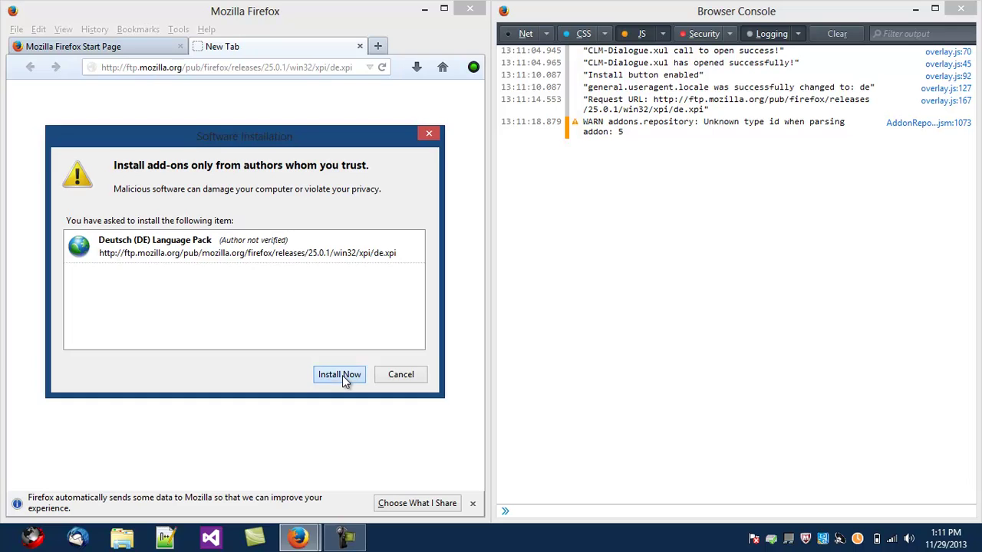
{"action": "left_click", "coordinate": [342, 375]}
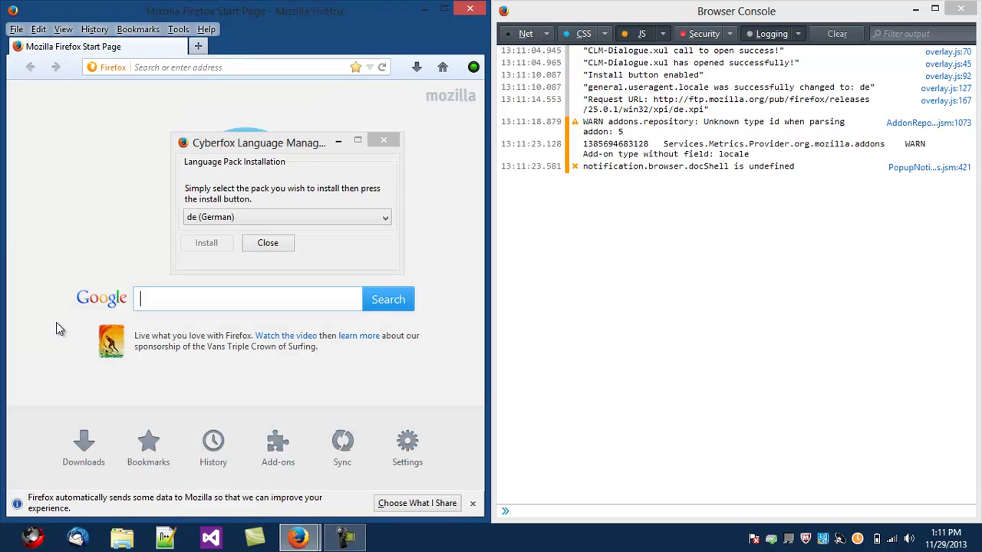
{"action": "left_click", "coordinate": [276, 246]}
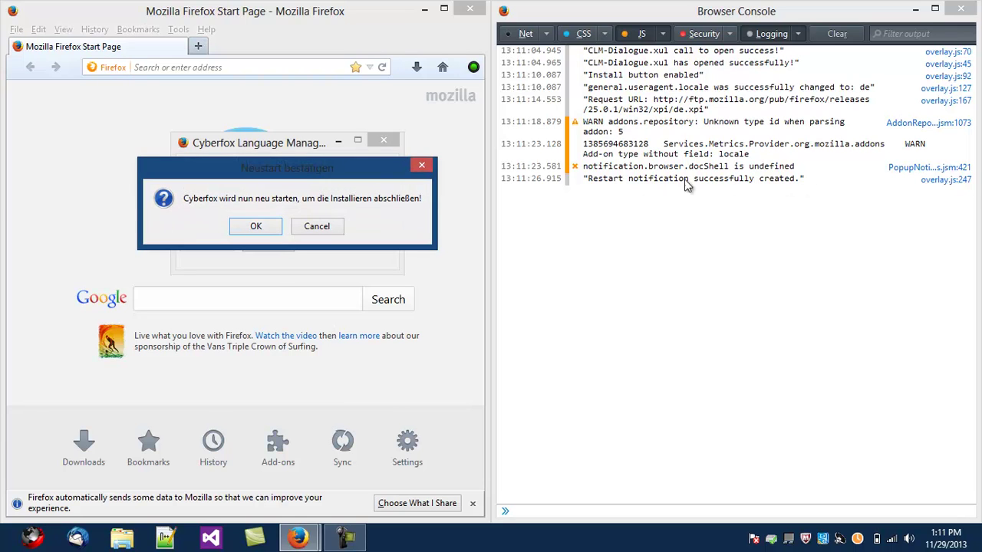
{"action": "left_click", "coordinate": [253, 225]}
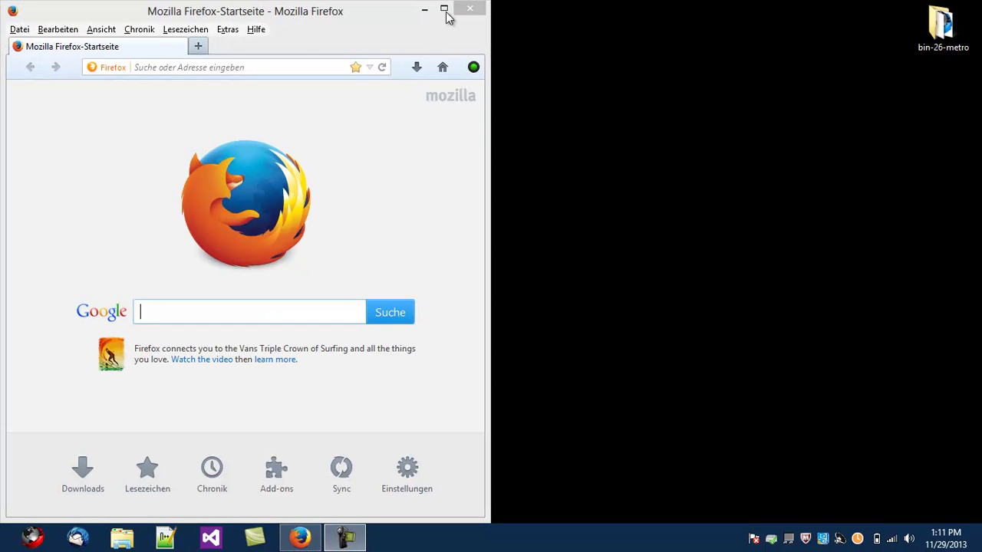
Maximize the German Firefox window, then close it
{"action": "left_click", "coordinate": [445, 10]}
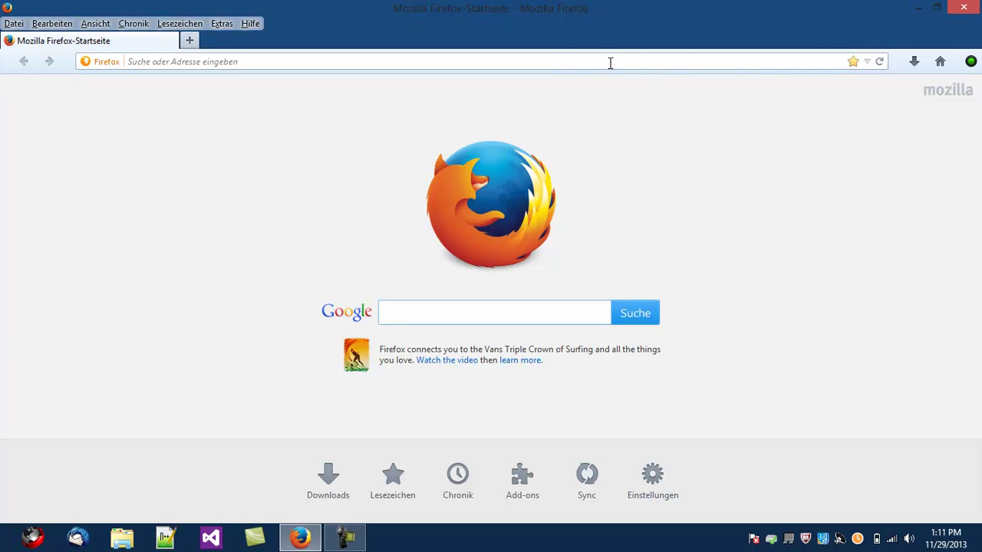
{"action": "left_click", "coordinate": [965, 9]}
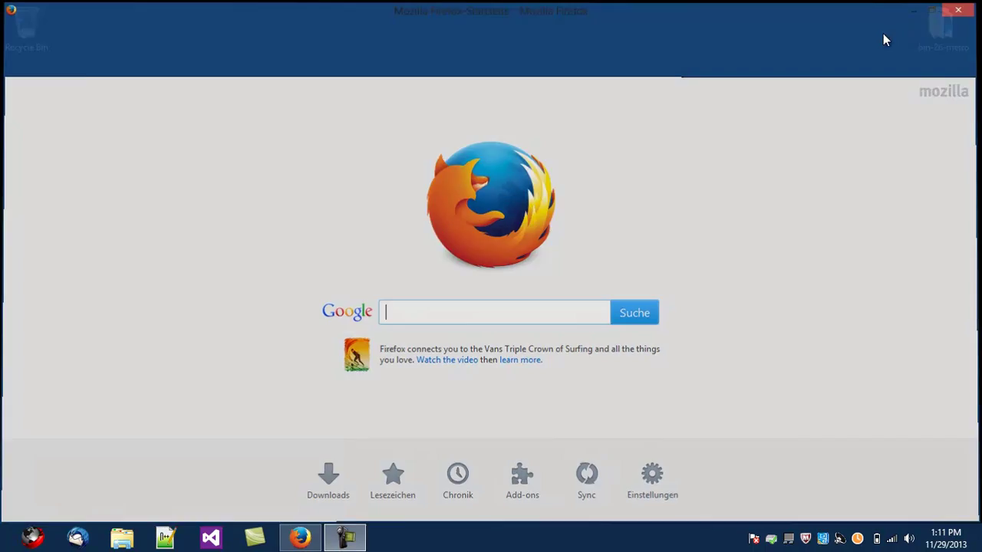